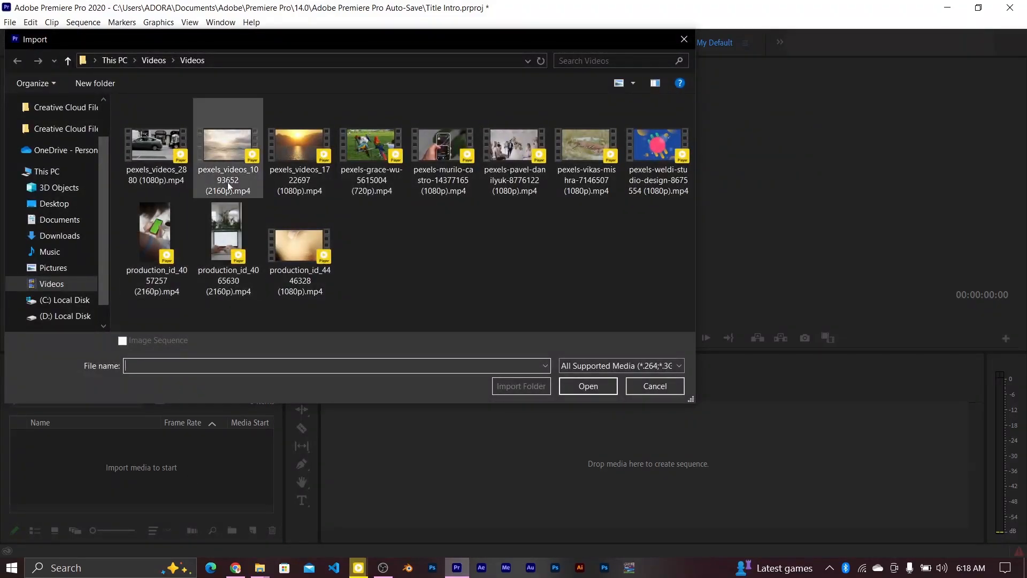
pyautogui.click(233, 171)
pyautogui.click(609, 382)
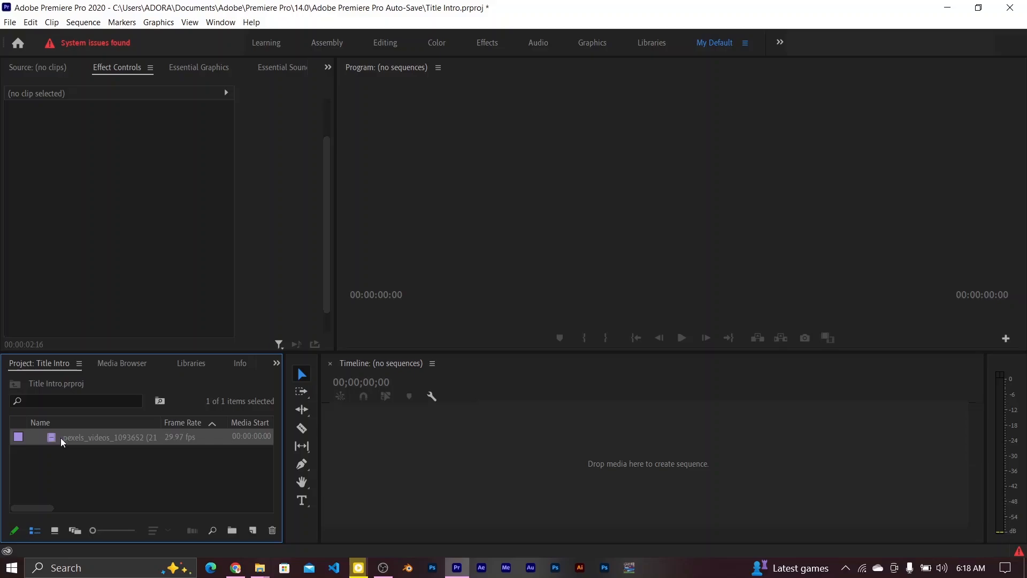
pyautogui.moveTo(60, 437); pyautogui.dragTo(412, 458)
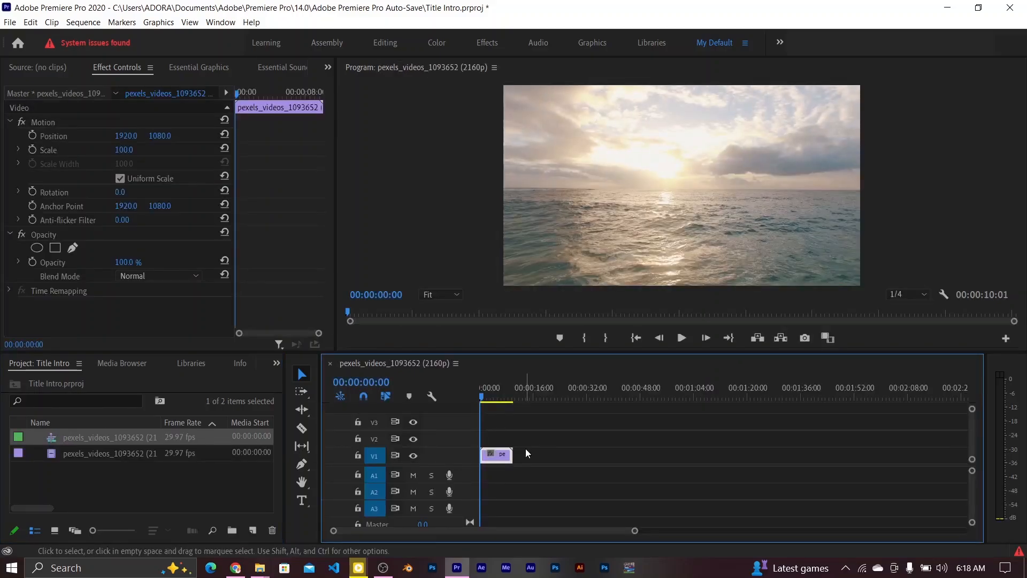
# Play the clip to 00:00:05:08, cut it there and delete the part after the cut.
pyautogui.press('space')
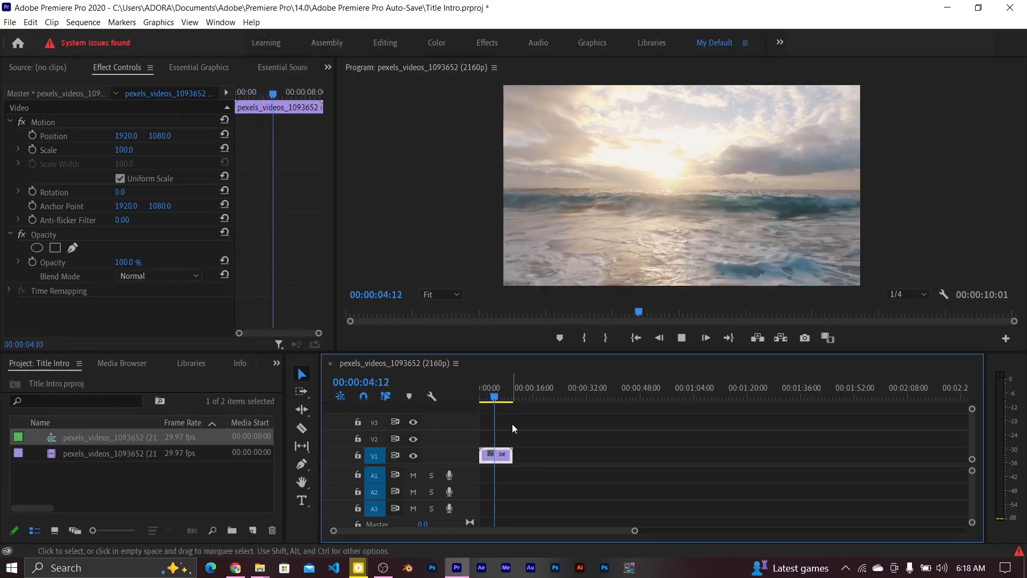
pyautogui.press('space')
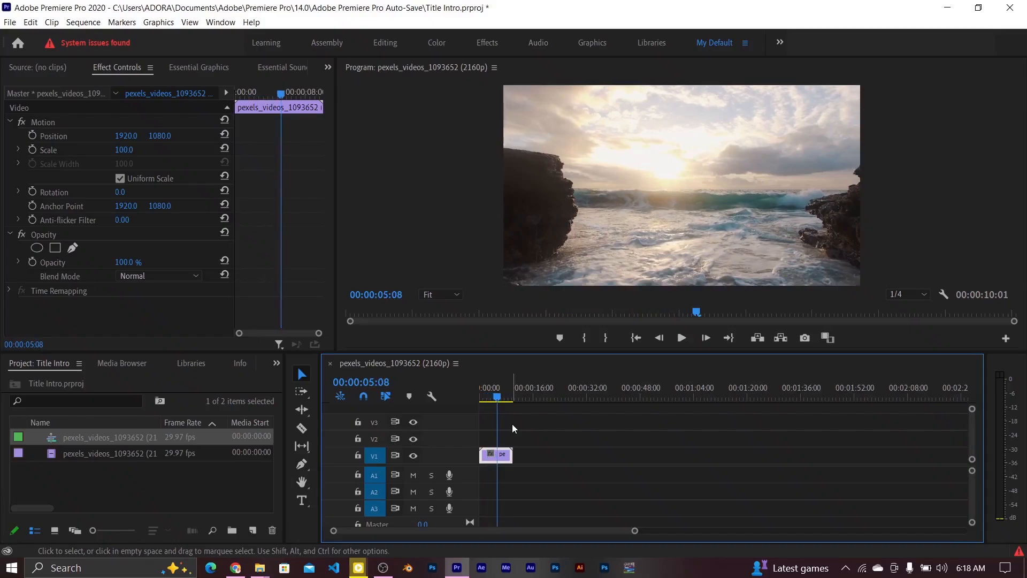
pyautogui.hotkey('ctrl', 'k')
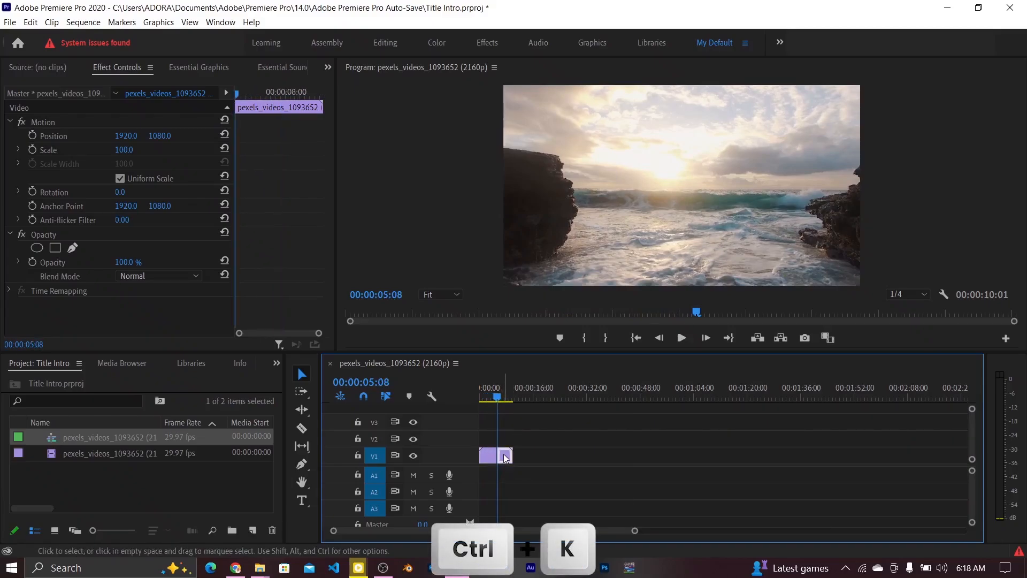
pyautogui.press('Delete')
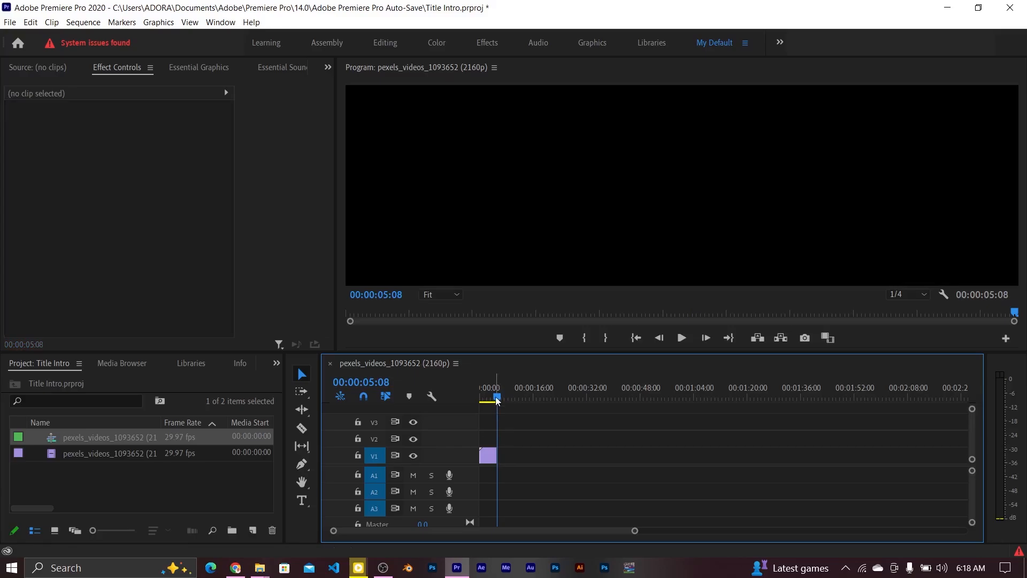
# From the start of the sequence, duplicate the trimmed clip onto track V2 and hide track V1.
pyautogui.moveTo(496, 400); pyautogui.dragTo(454, 396)
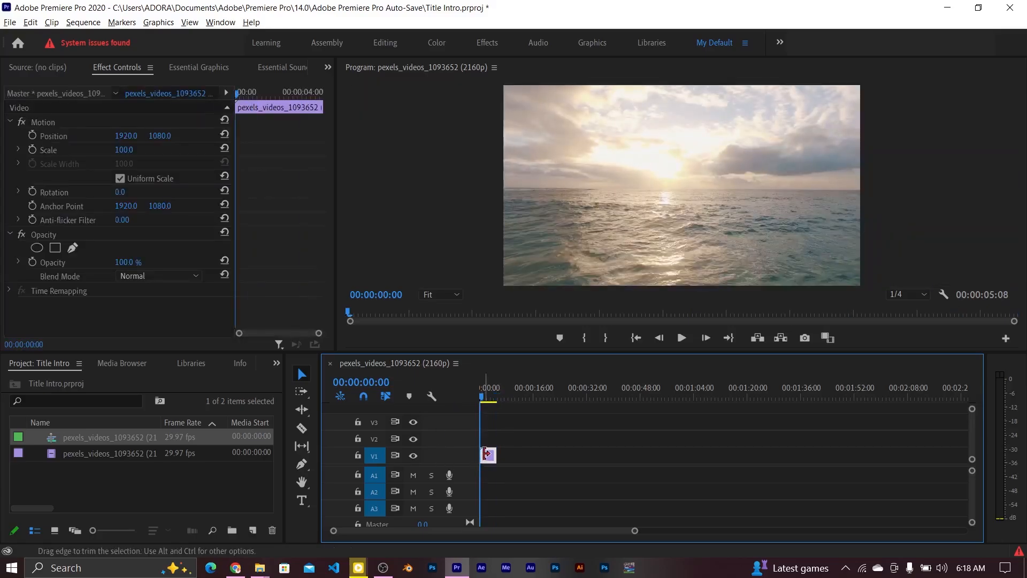
pyautogui.moveTo(487, 456); pyautogui.dragTo(487, 442)
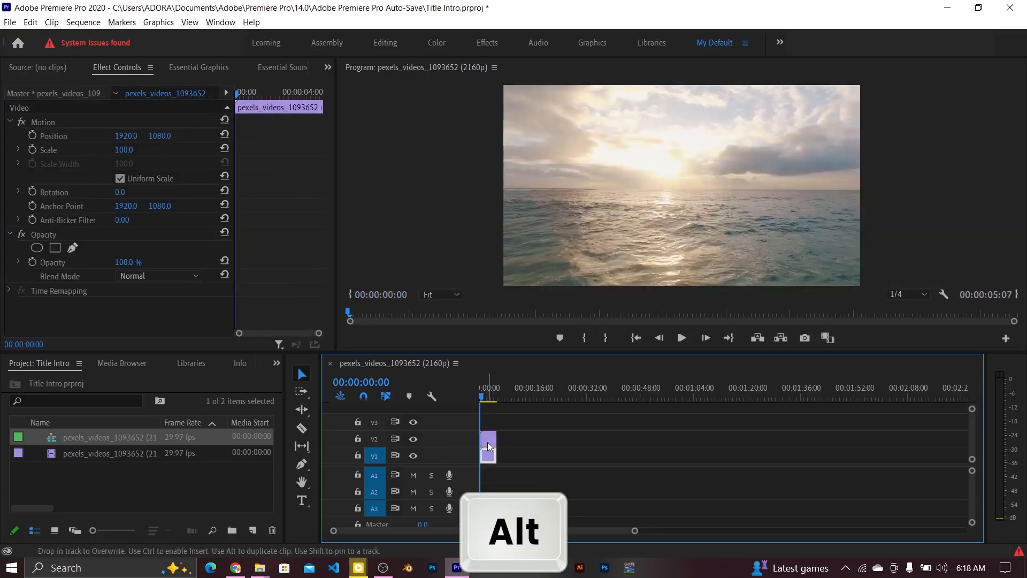
pyautogui.click(413, 456)
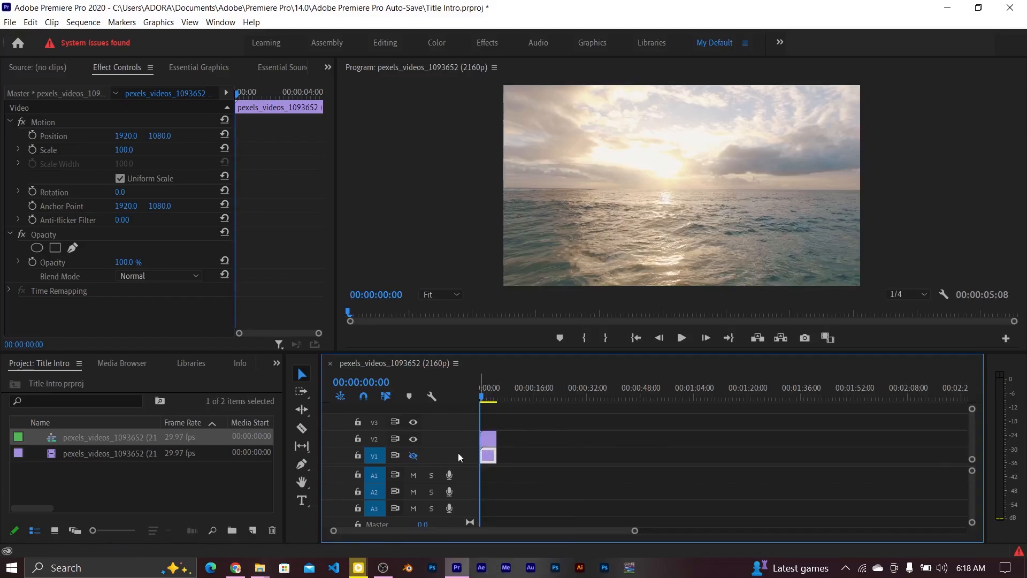
# Draw a closed free-form opacity mask on the V2 clip along the horizon and around the sea below it, working at 10% preview zoom.
pyautogui.click(487, 438)
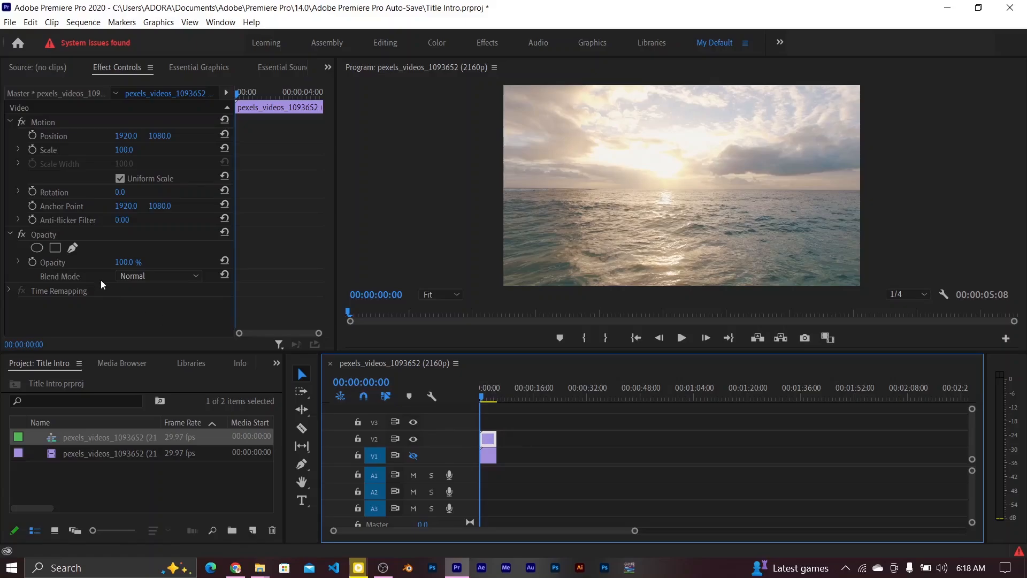
pyautogui.click(42, 234)
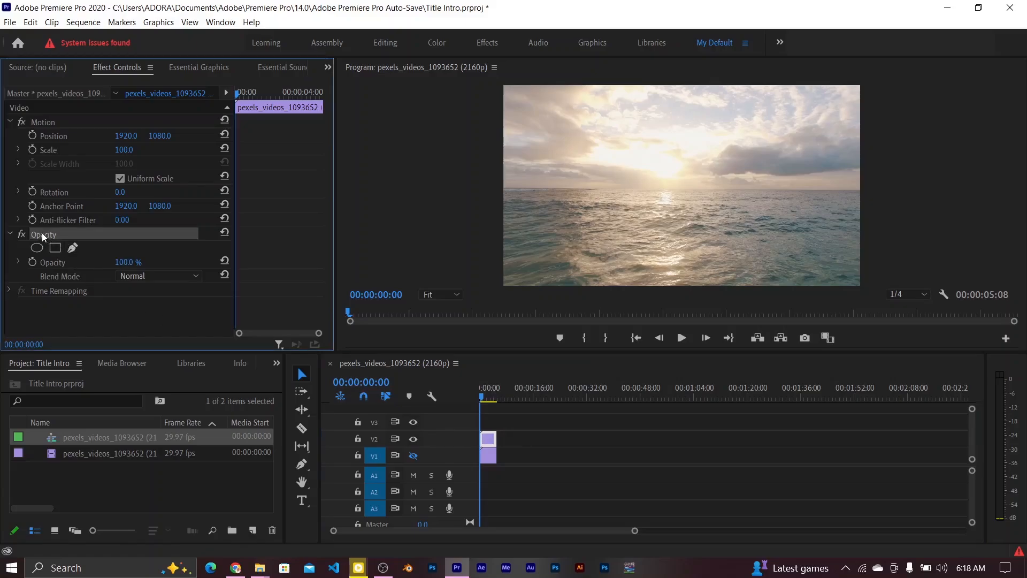
pyautogui.click(72, 250)
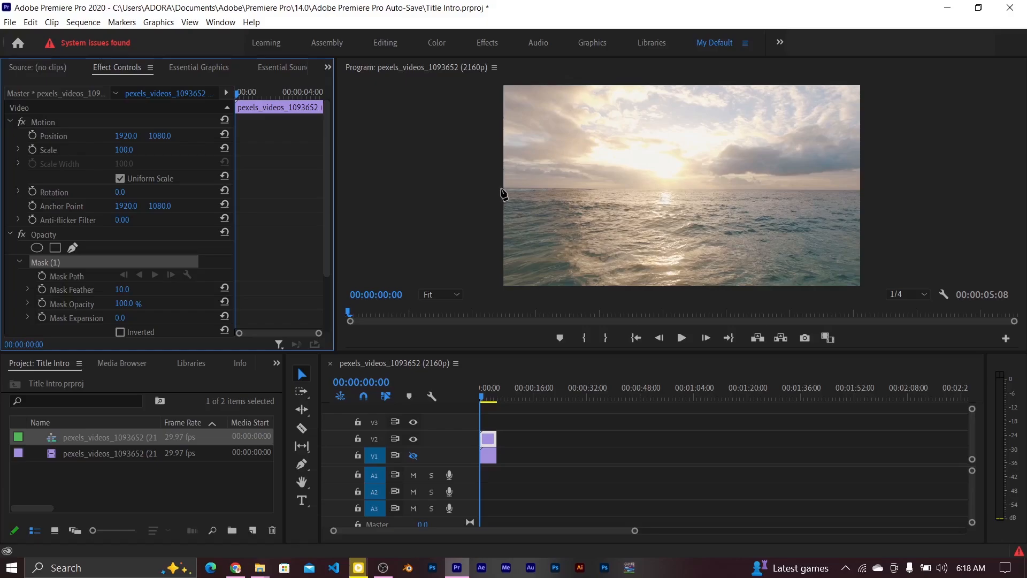
pyautogui.click(501, 189)
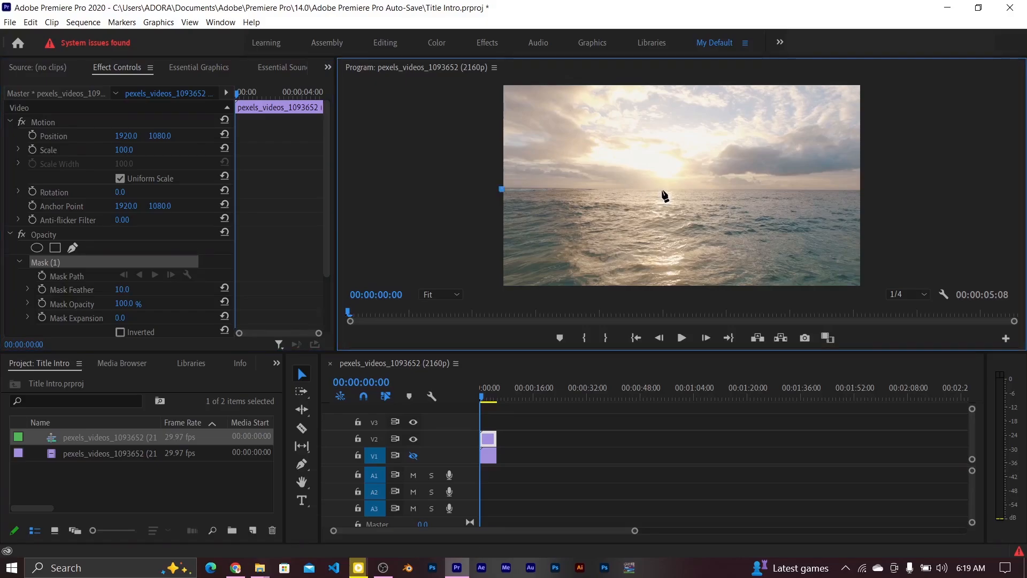
pyautogui.moveTo(664, 189); pyautogui.dragTo(686, 191)
pyautogui.moveTo(815, 190)
pyautogui.mouseDown()
pyautogui.moveTo(850, 190)
pyautogui.moveTo(832, 190)
pyautogui.mouseUp()
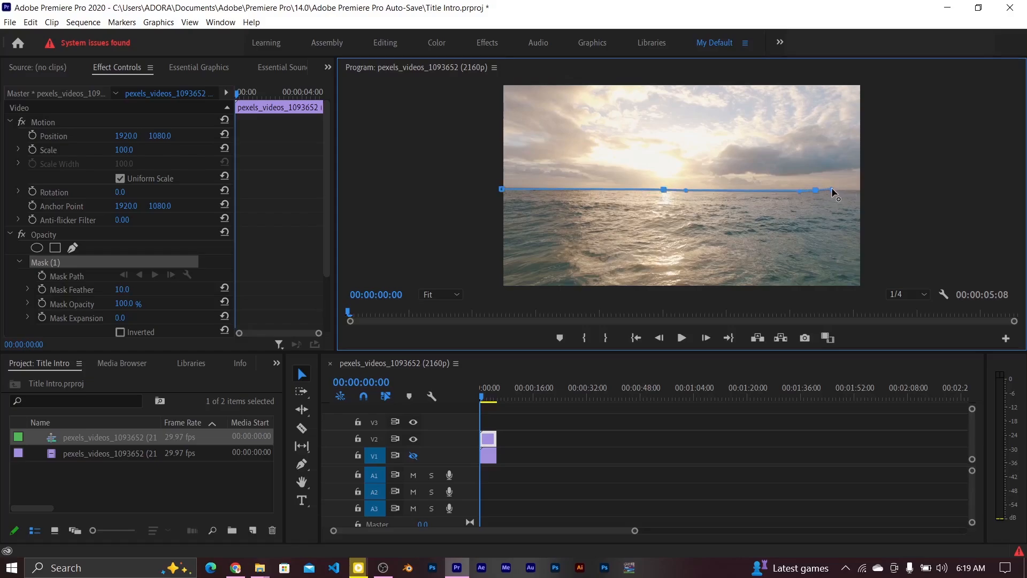
pyautogui.click(863, 191)
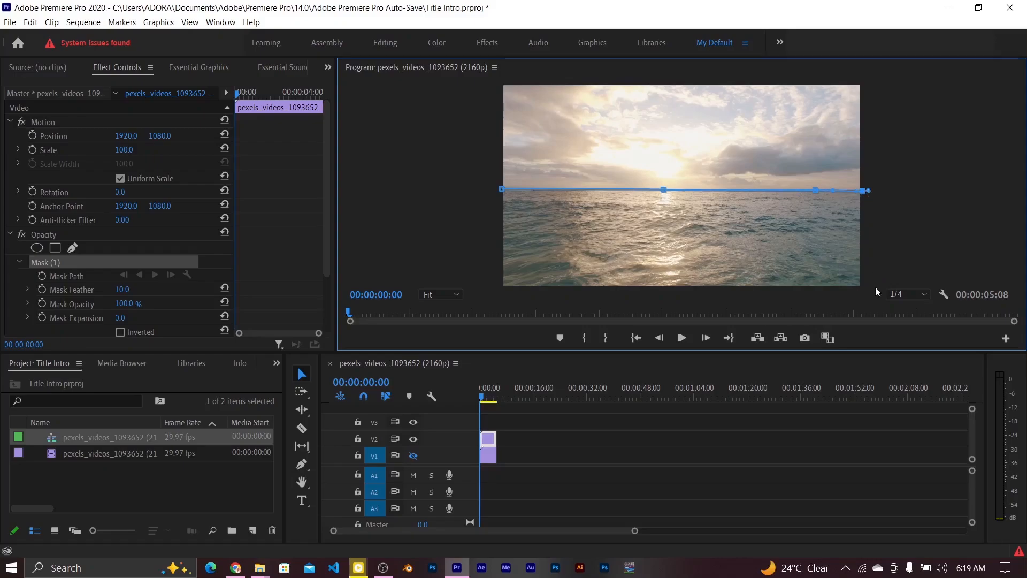
pyautogui.click(426, 295)
pyautogui.click(436, 331)
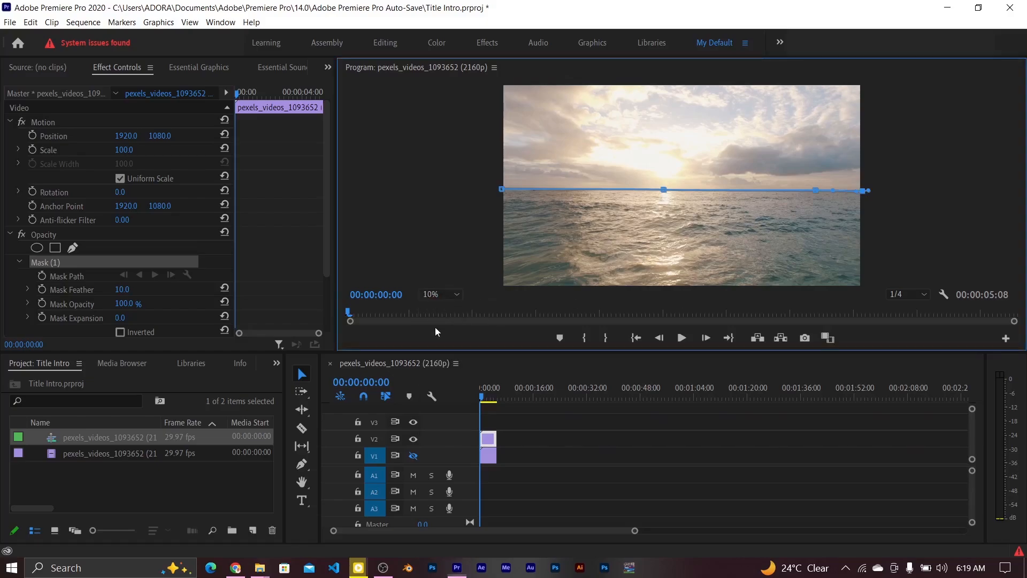
pyautogui.click(790, 250)
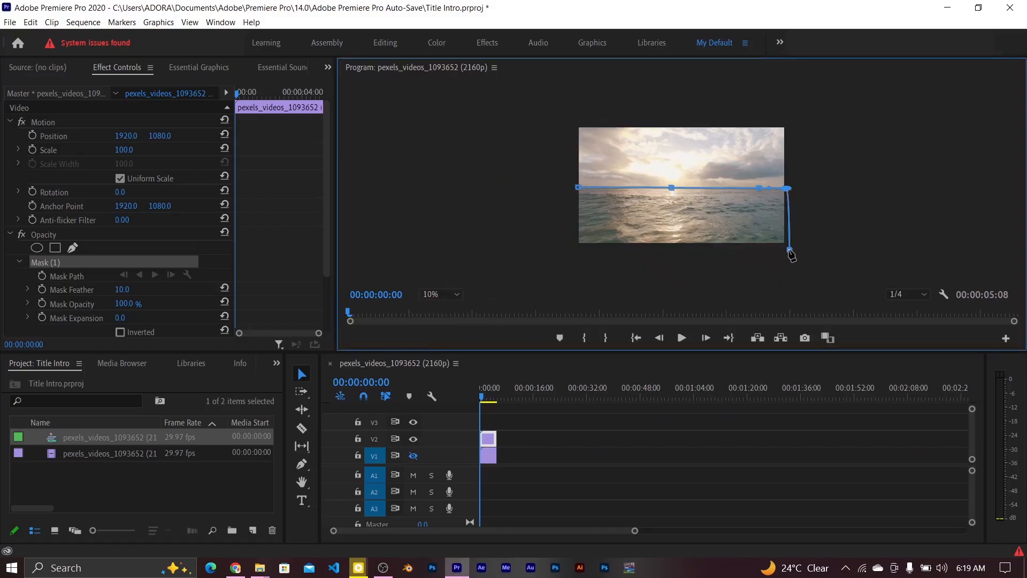
pyautogui.click(570, 252)
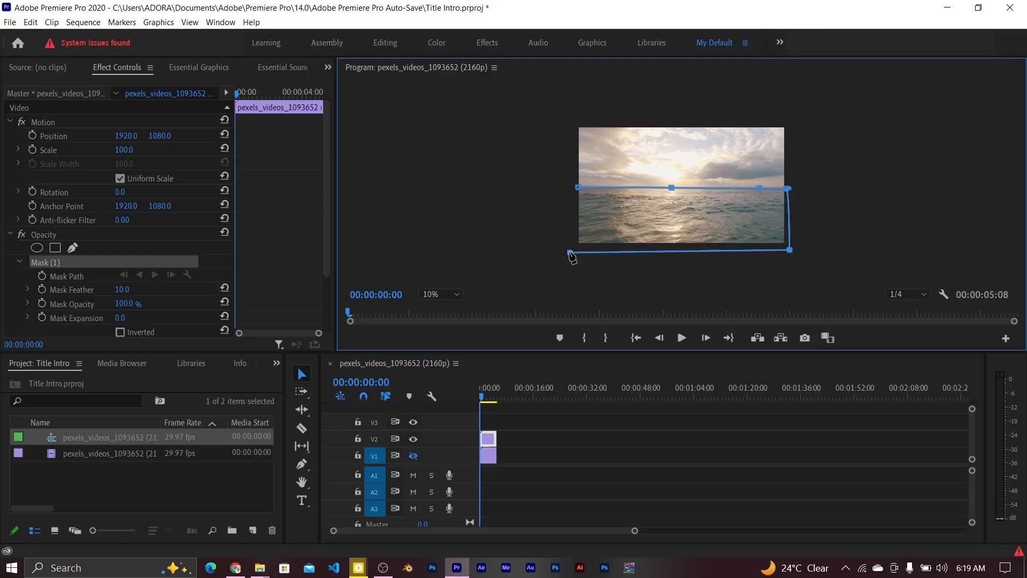
pyautogui.click(579, 188)
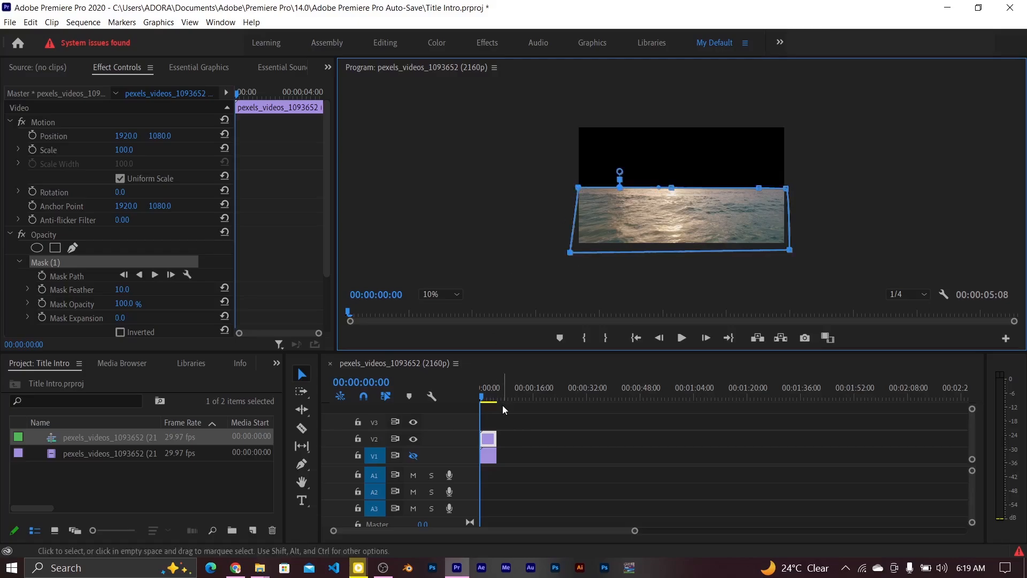
# Show track V1 again and move the masked clip from V2 up to track V3.
pyautogui.click(413, 456)
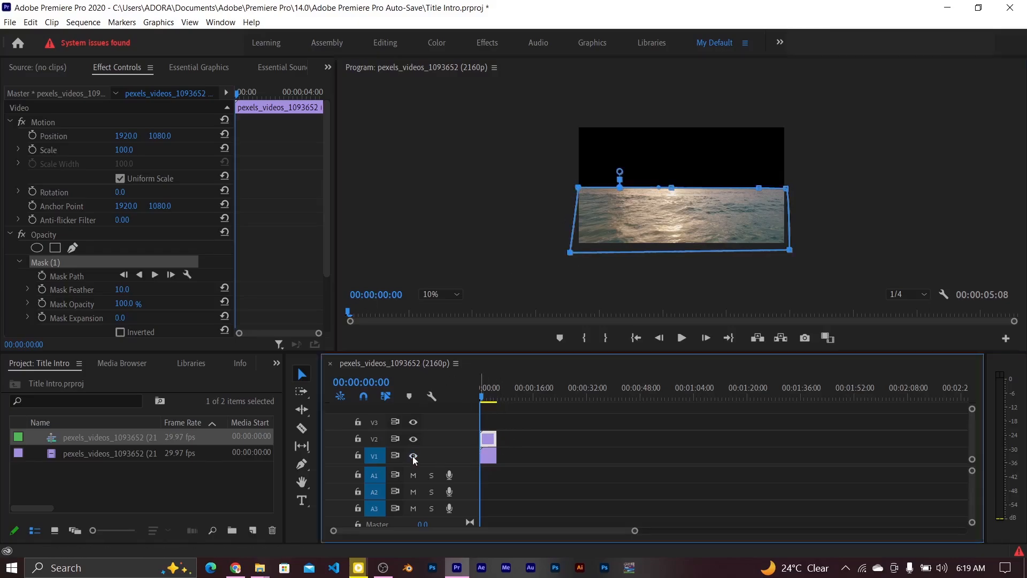
pyautogui.click(491, 459)
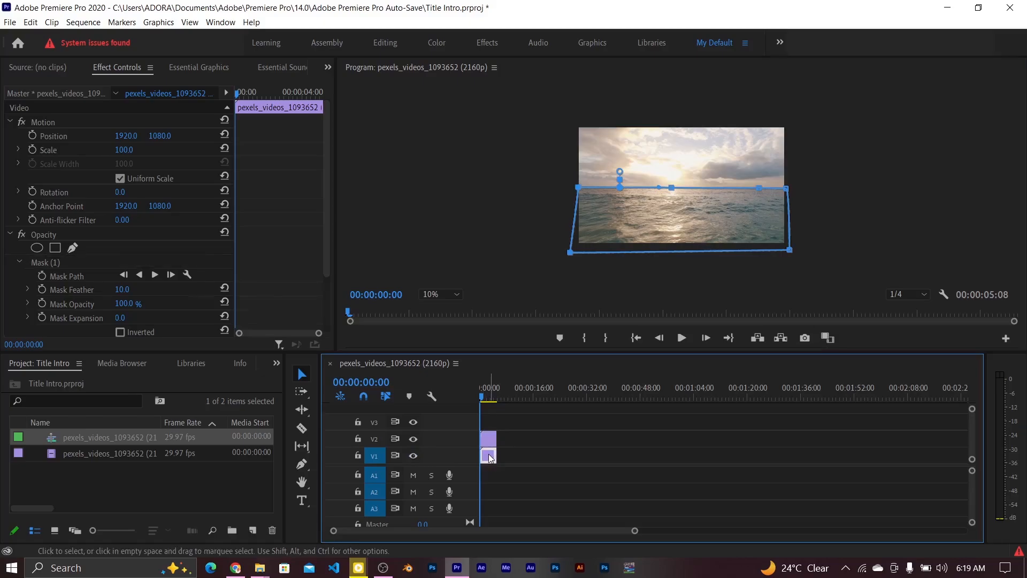
pyautogui.click(488, 439)
pyautogui.moveTo(490, 439); pyautogui.dragTo(489, 427)
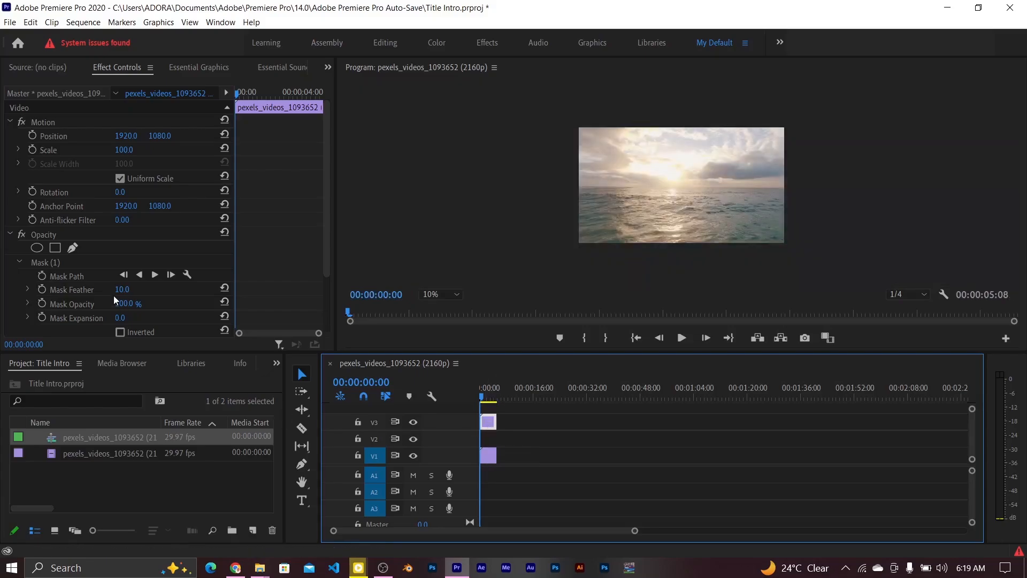
# Fit the preview to its frame and add a text title reading "GOLDEN DESIGNS" over the sky.
pyautogui.click(303, 501)
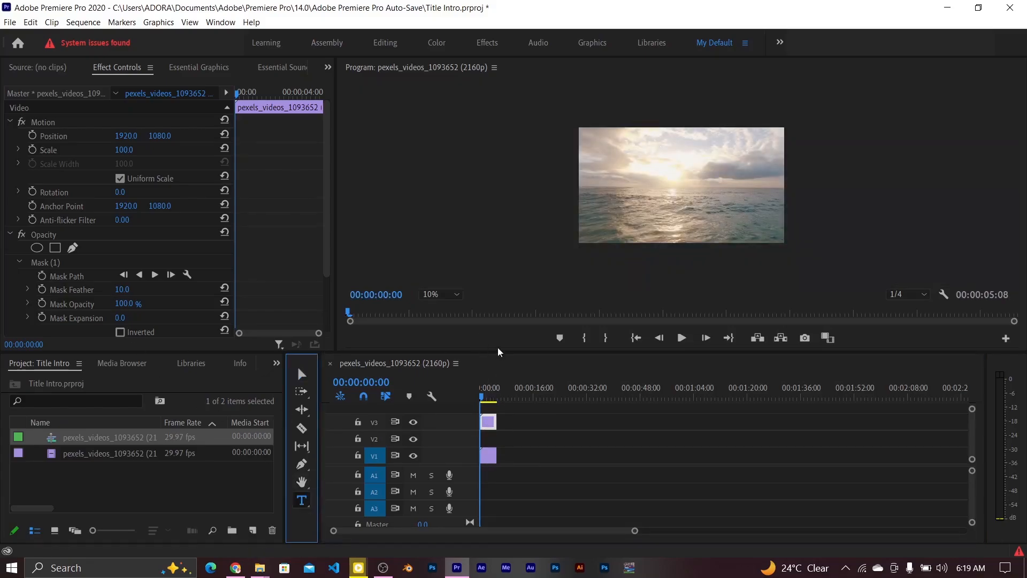
pyautogui.click(440, 295)
pyautogui.click(439, 305)
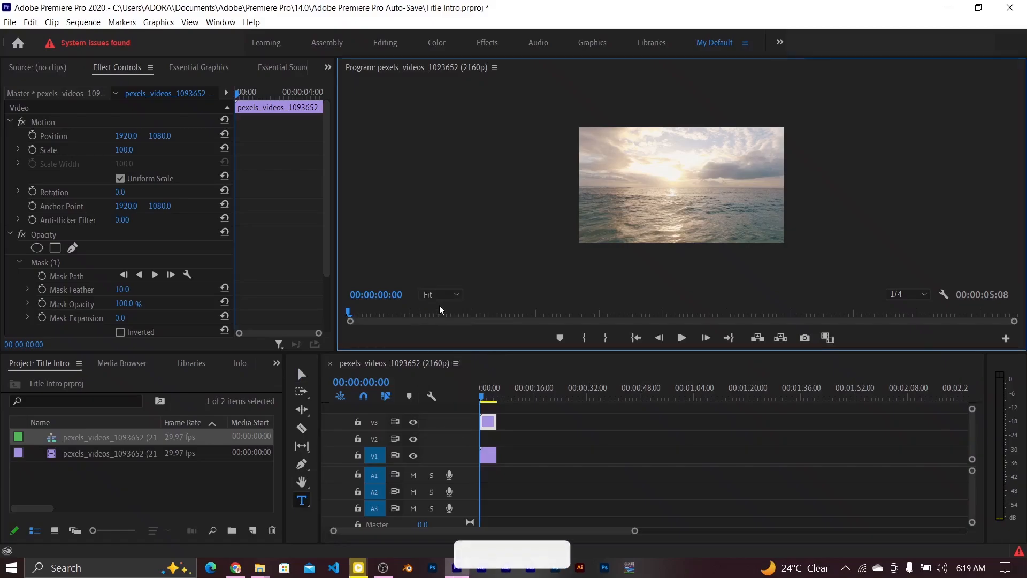
pyautogui.click(577, 148)
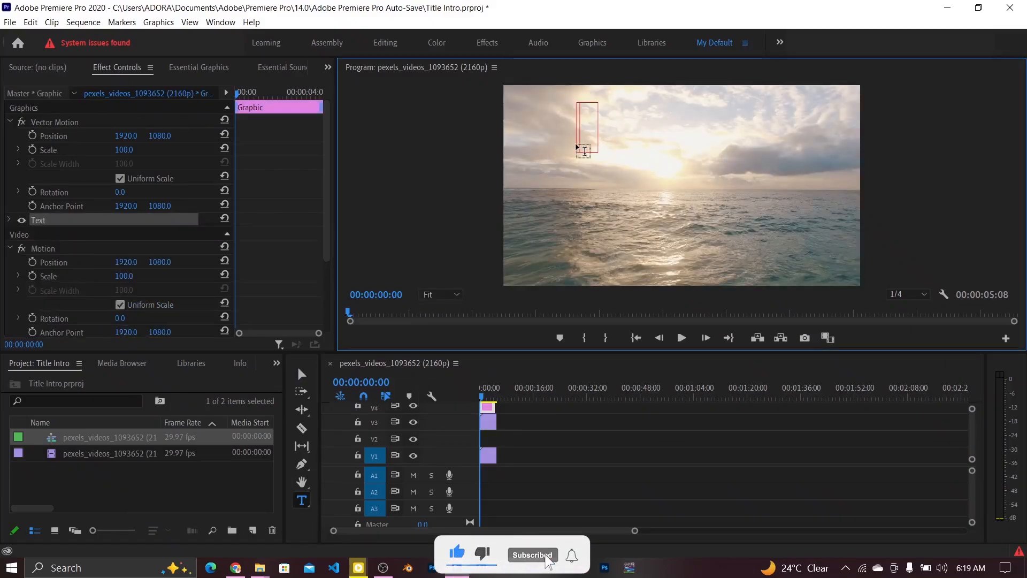
pyautogui.write('GOLDE')
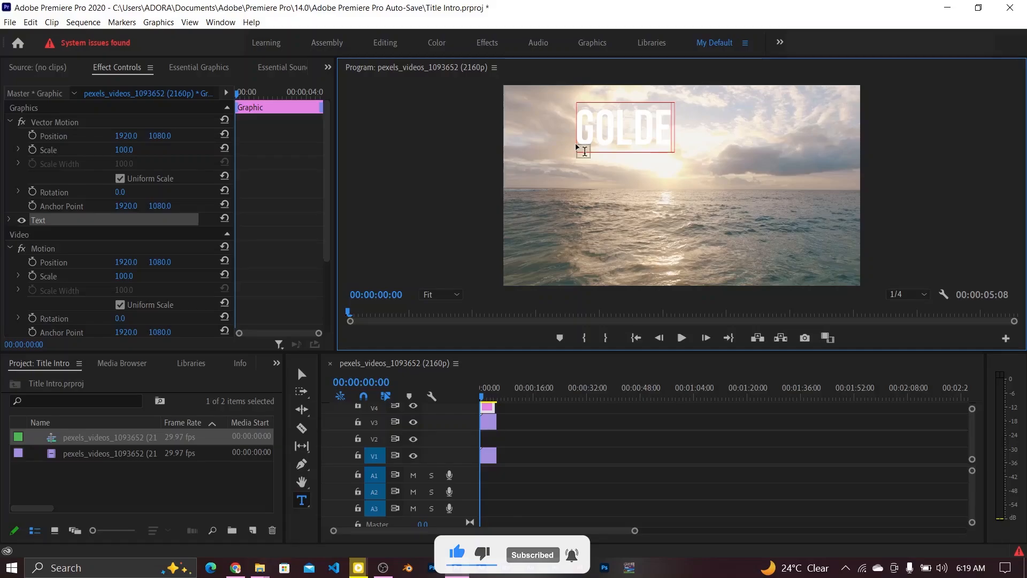
pyautogui.write('N DESIGNS')
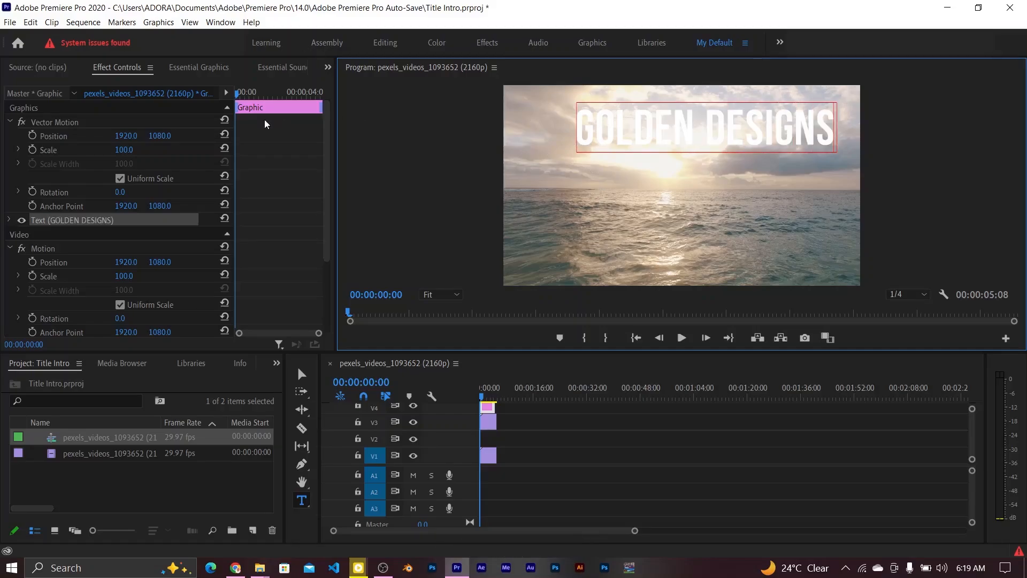
# Center the GOLDEN DESIGNS title vertically and horizontally in the video frame.
pyautogui.hotkey('ctrl', 'a')
pyautogui.click(190, 66)
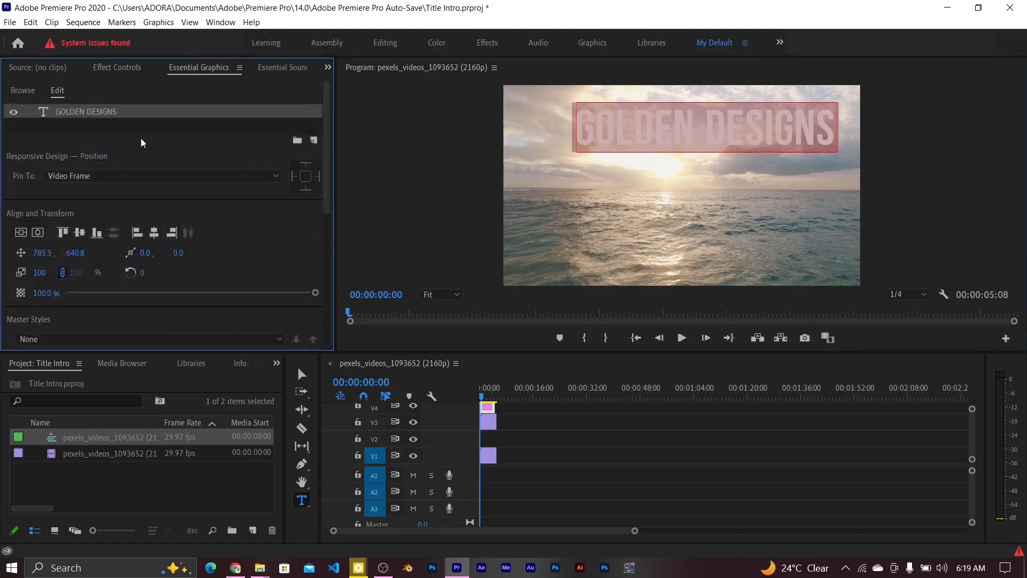
pyautogui.click(21, 233)
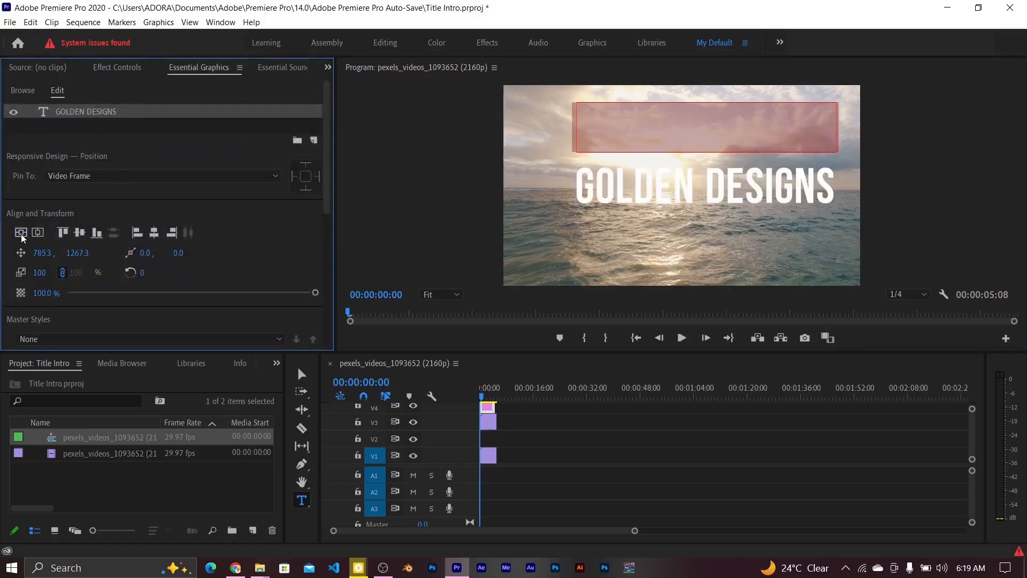
pyautogui.click(35, 233)
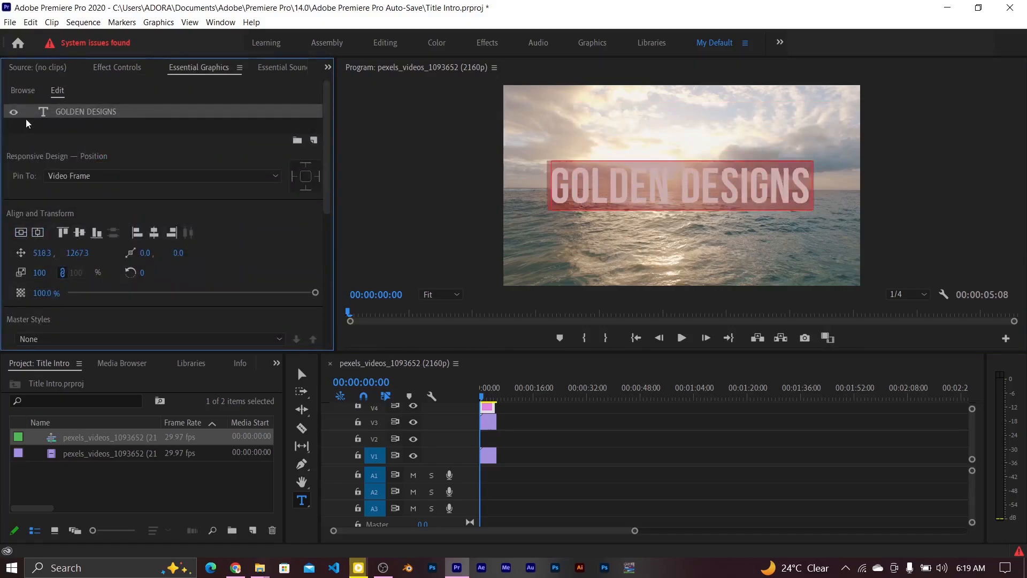
# Move the title graphic onto track V2 beneath the masked clip and extend its end to match the video clips.
pyautogui.click(301, 374)
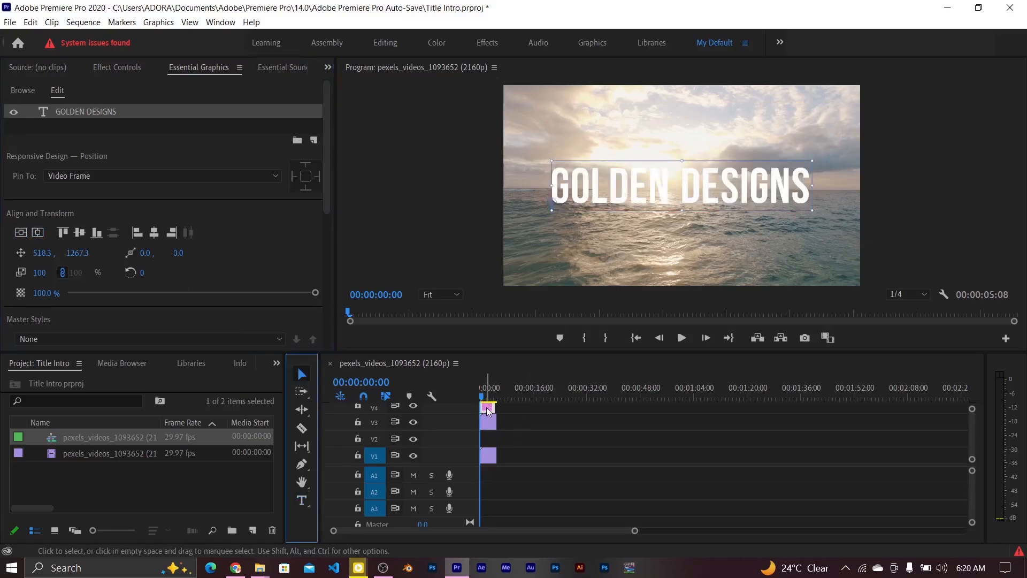
pyautogui.moveTo(488, 412); pyautogui.dragTo(488, 435)
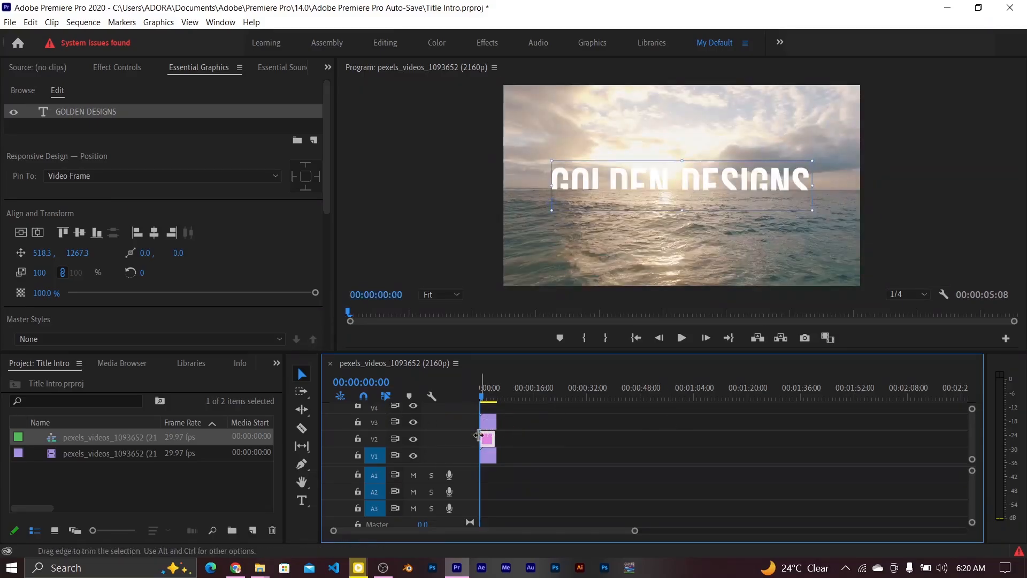
pyautogui.moveTo(490, 438); pyautogui.dragTo(495, 438)
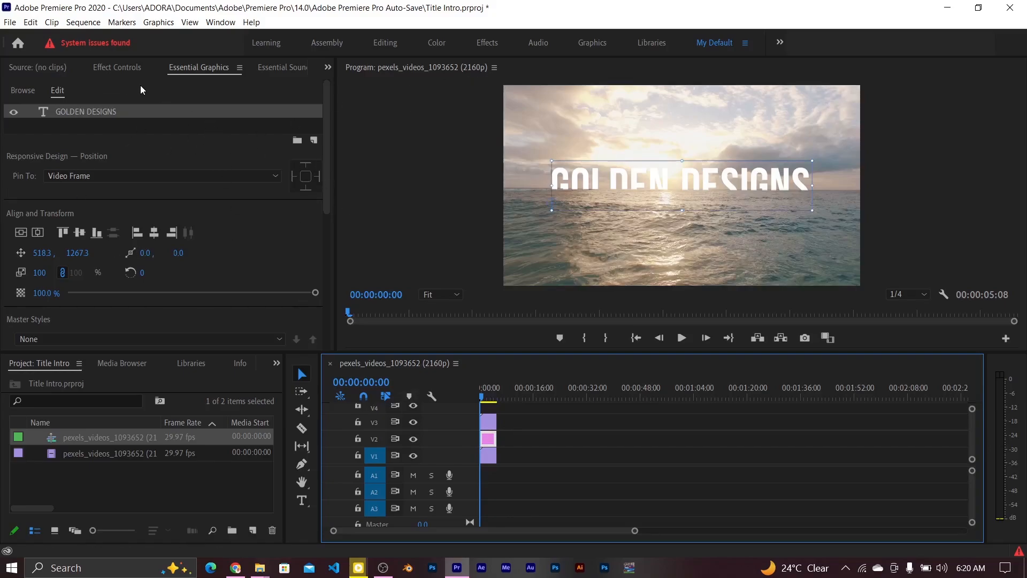
# Lower the GOLDEN DESIGNS text below the horizon to a vertical position of 1546.3 and add a starting Position keyframe at 00:00:00:00.
pyautogui.click(118, 68)
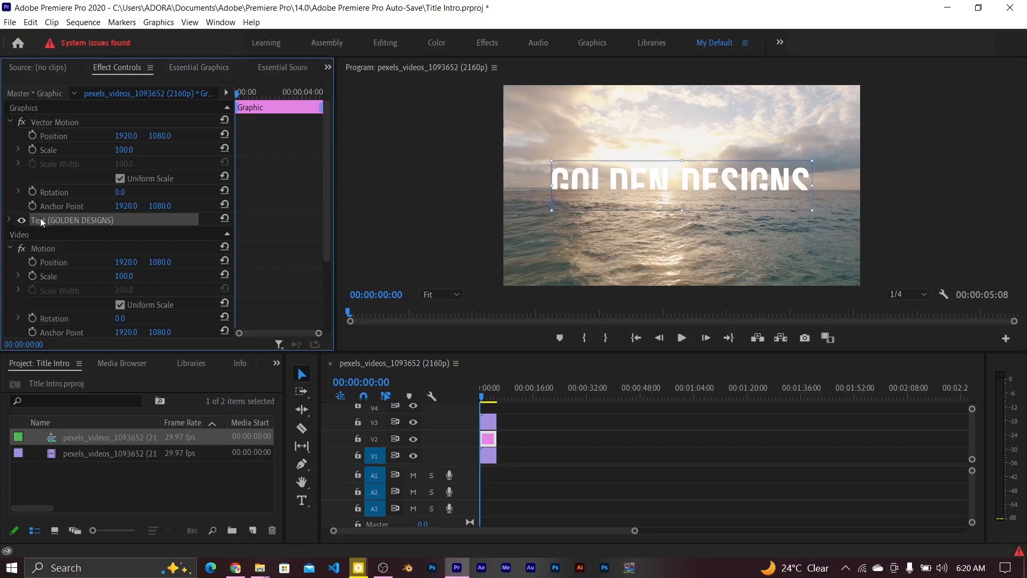
pyautogui.click(9, 220)
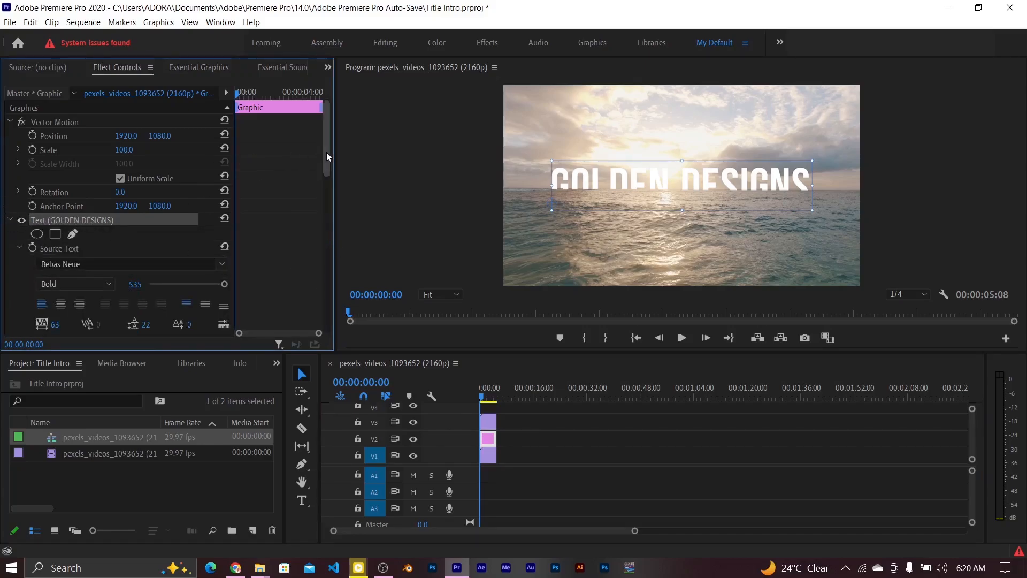
pyautogui.moveTo(328, 153); pyautogui.dragTo(329, 242)
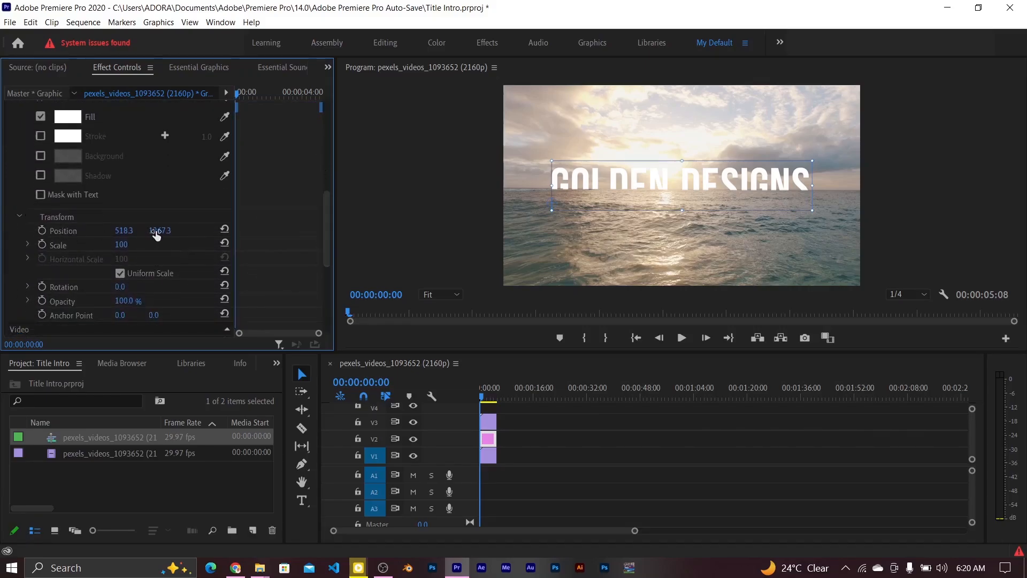
pyautogui.moveTo(156, 234); pyautogui.dragTo(306, 233)
pyautogui.click(45, 232)
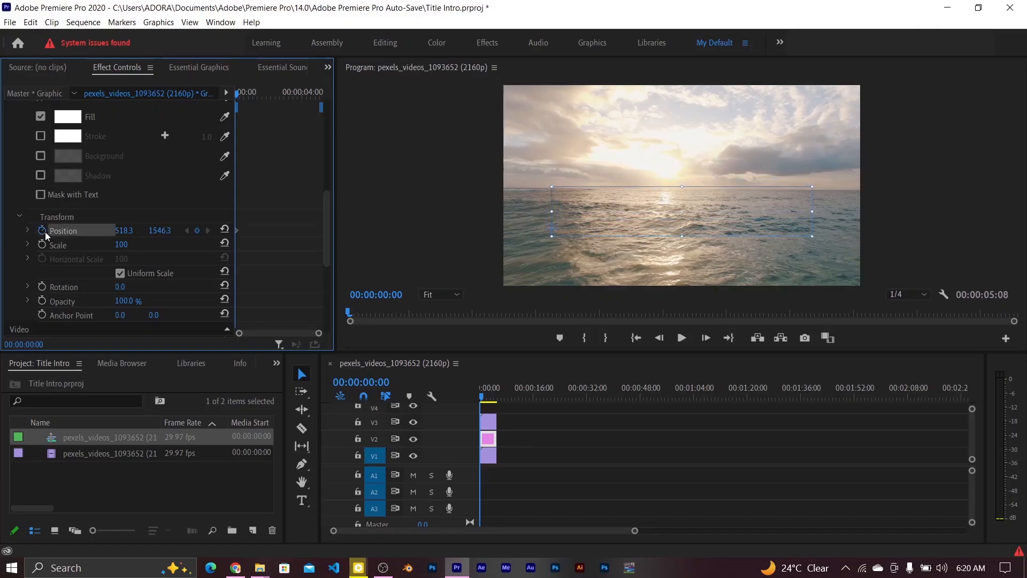
# At 00:00:04:00, raise the title text above the horizon with a Position keyframe at vertical value 1077.3.
pyautogui.click(489, 399)
pyautogui.moveTo(490, 399); pyautogui.dragTo(495, 400)
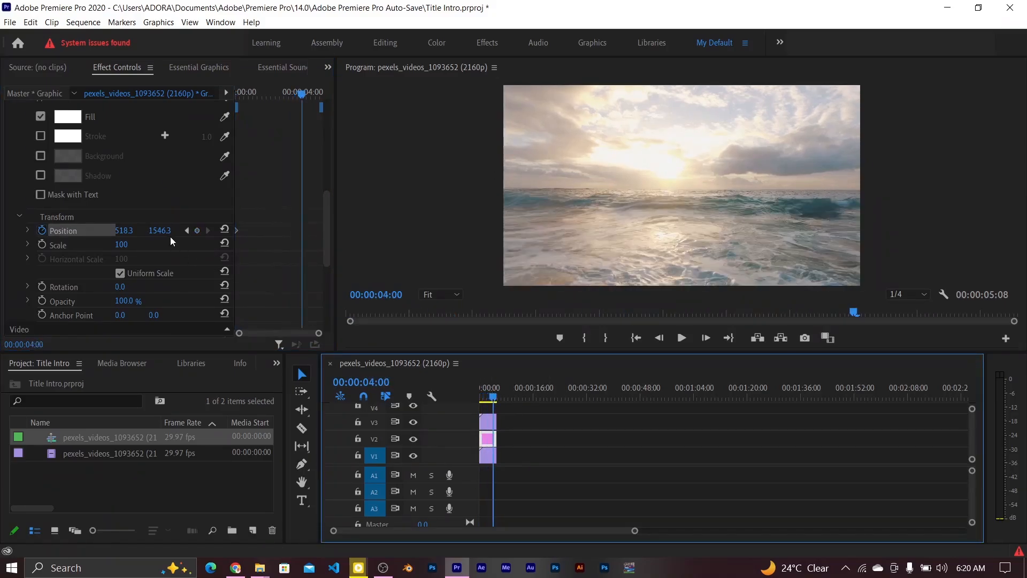
pyautogui.moveTo(158, 232); pyautogui.dragTo(1, 231)
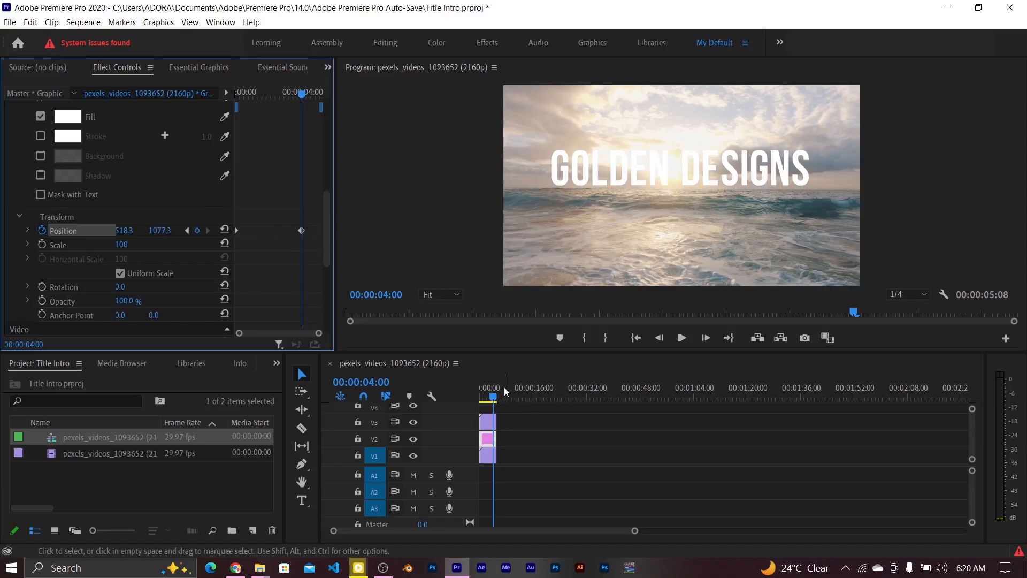
# Play the title animation from the start of the sequence and keep the playback resolution at 1/4.
pyautogui.moveTo(493, 401); pyautogui.dragTo(469, 399)
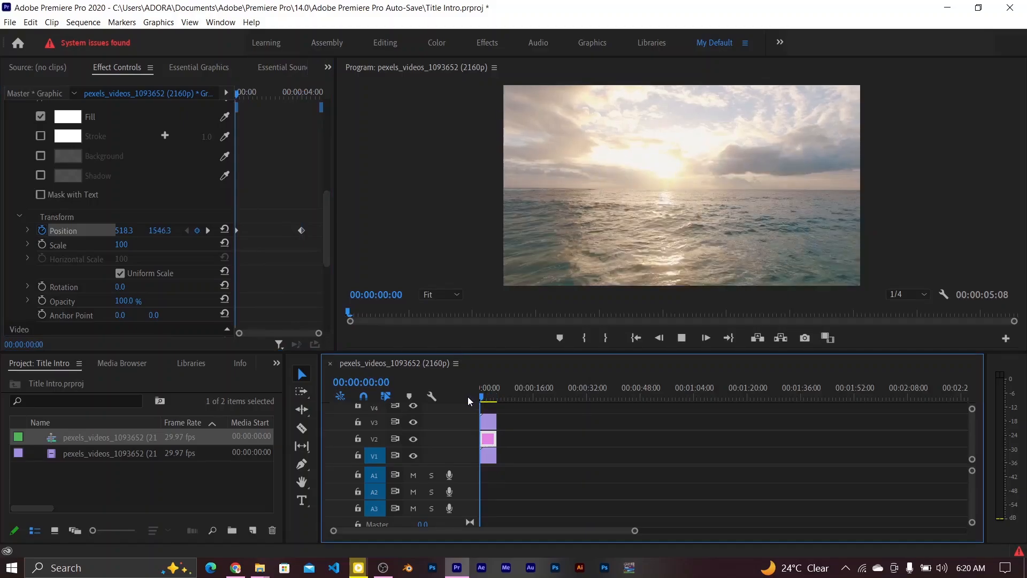
pyautogui.press('space')
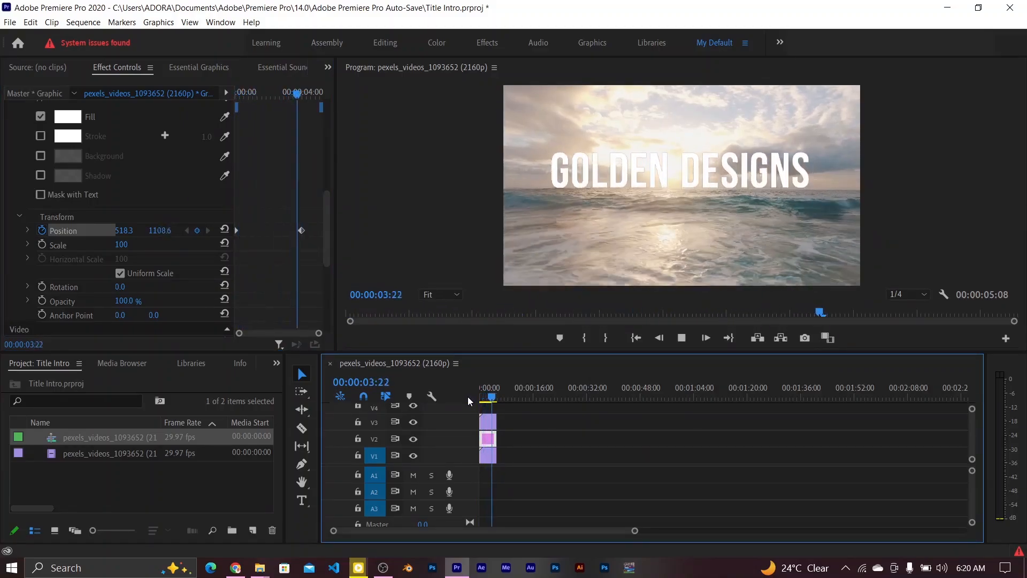
pyautogui.press('space')
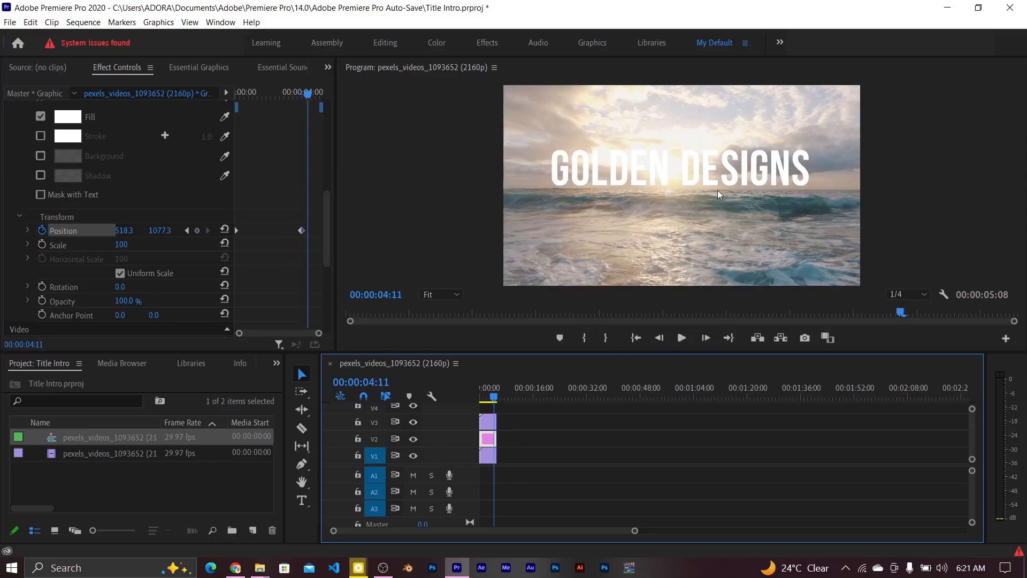
pyautogui.click(913, 296)
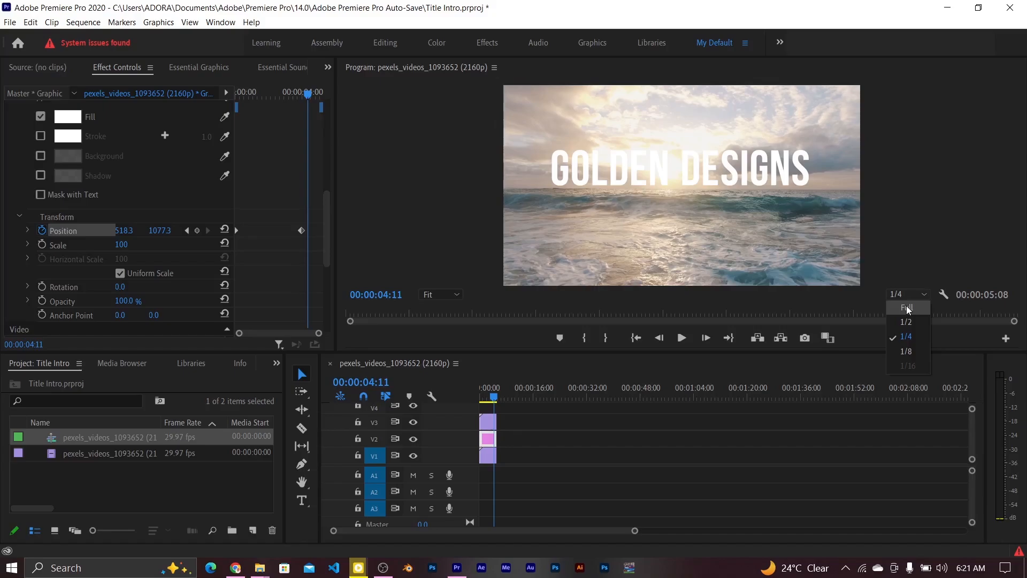
pyautogui.click(909, 338)
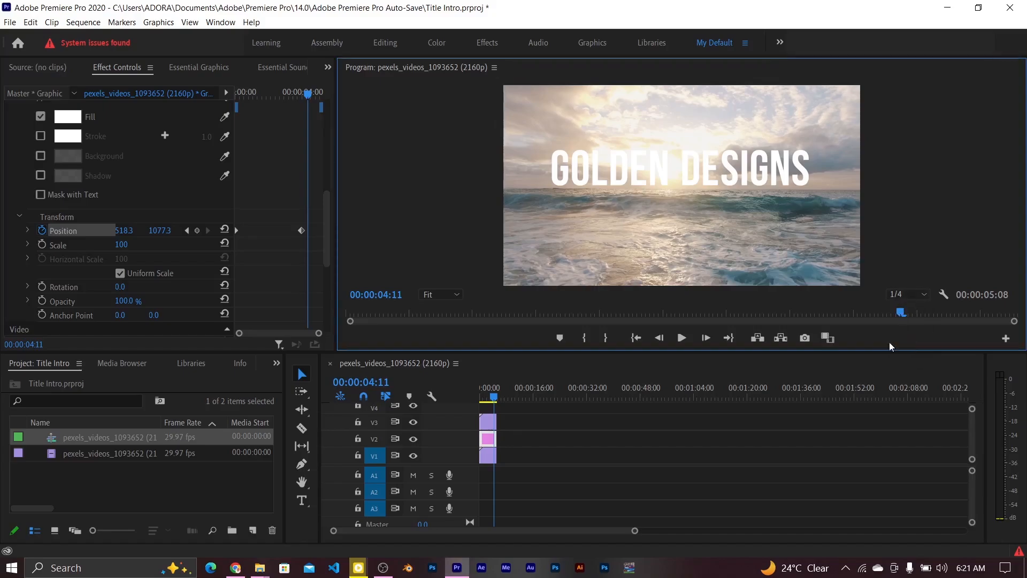
# Set the Mask Feather of the masked ocean clip on track V3 to 20.
pyautogui.click(489, 425)
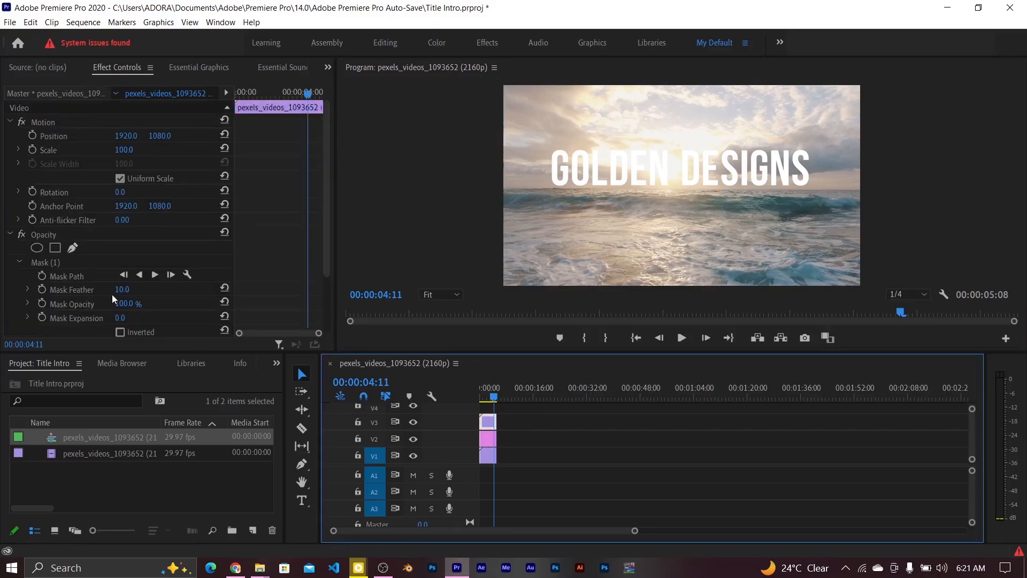
pyautogui.click(121, 291)
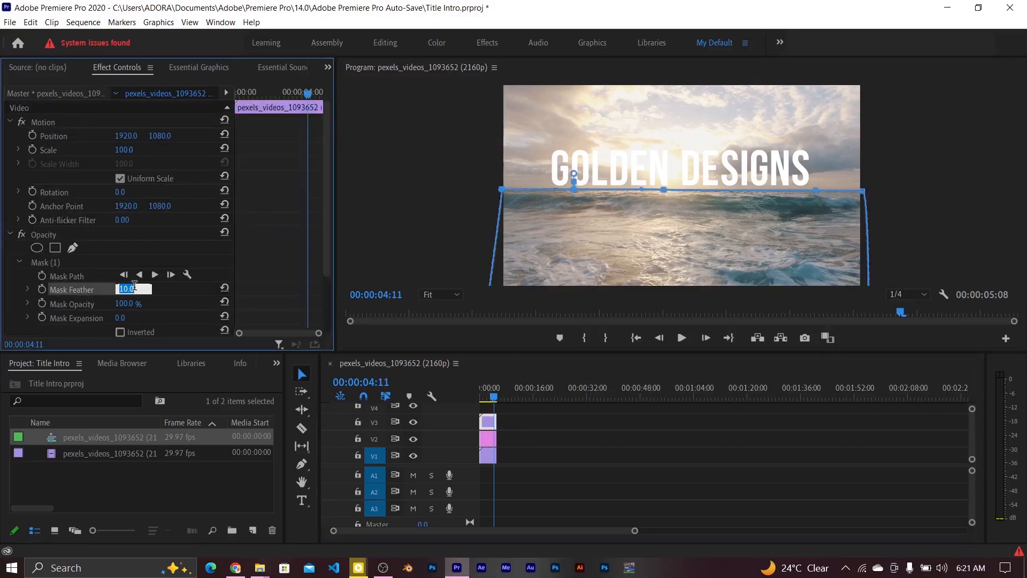
pyautogui.write('20')
pyautogui.press('Return')
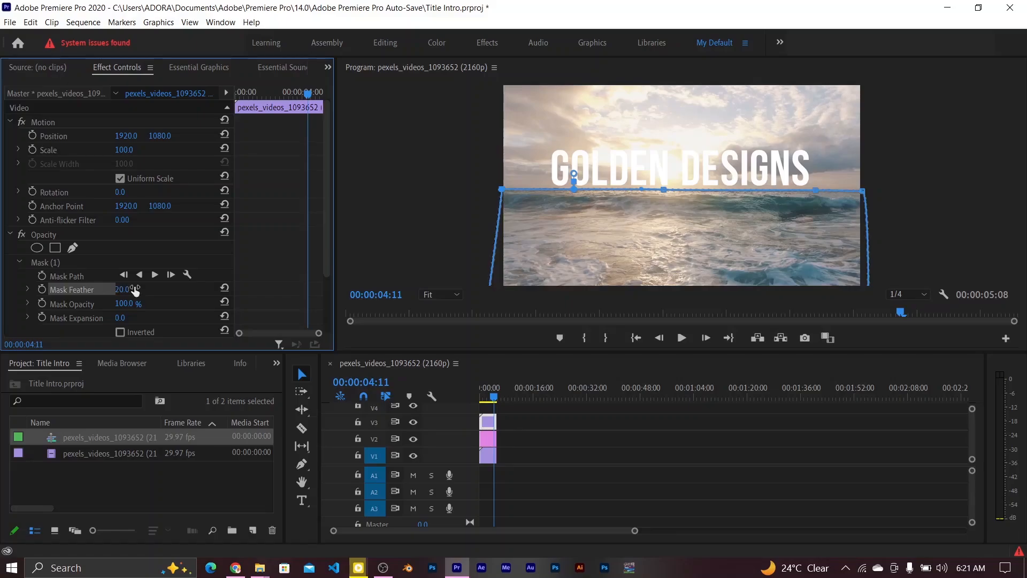
# Deselect the clip and replay the sequence from the beginning to review the title rising with the softened mask edge.
pyautogui.click(525, 413)
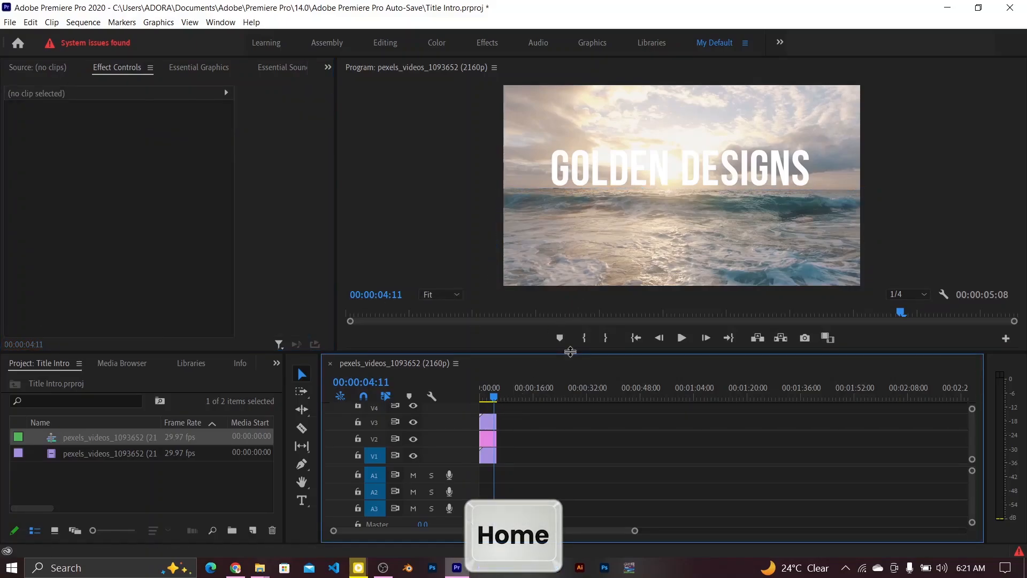
pyautogui.press('Home')
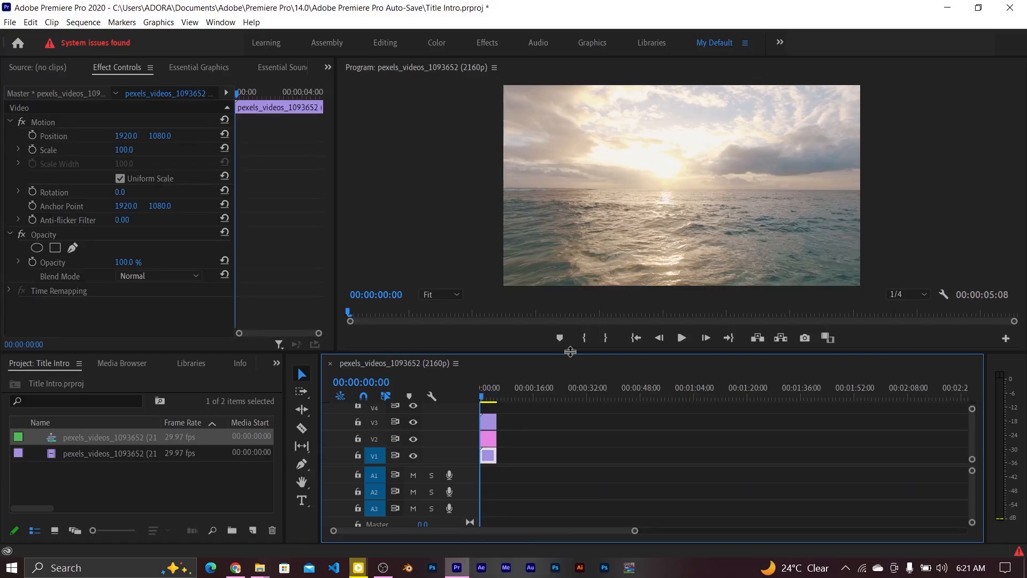
pyautogui.press('space')
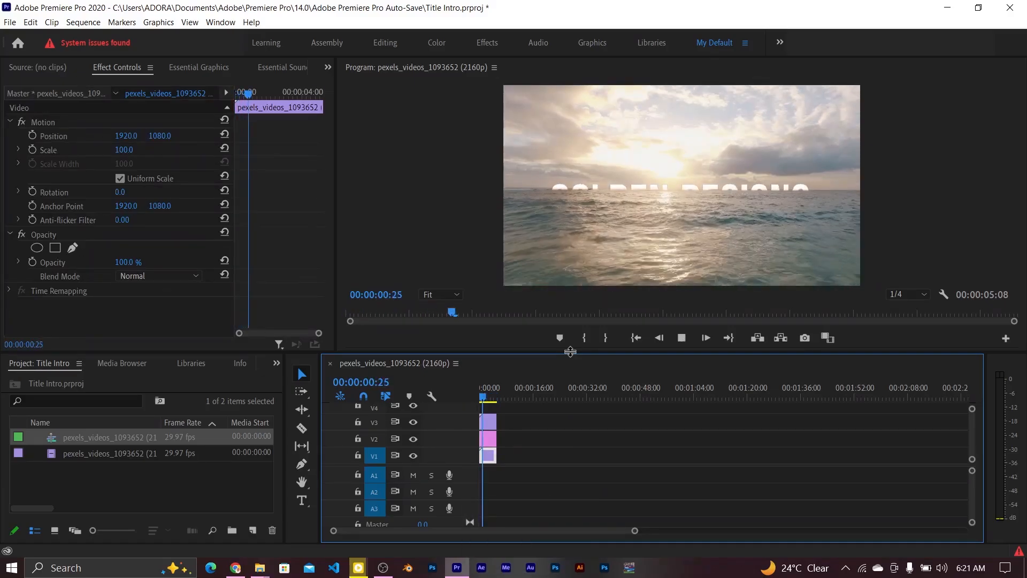